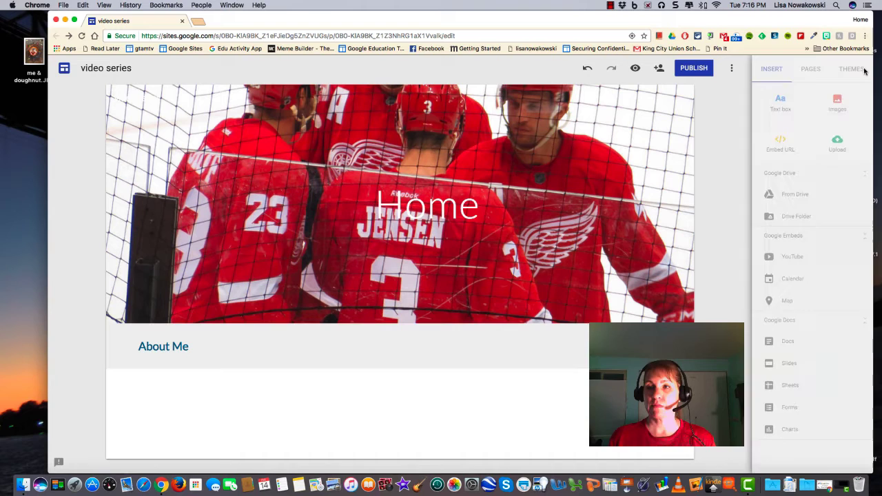
# Step: Insert IMG_4474.JPG and the CUE Blog Bio document from Drive's Recent files into About Me
pyautogui.click(784, 197)
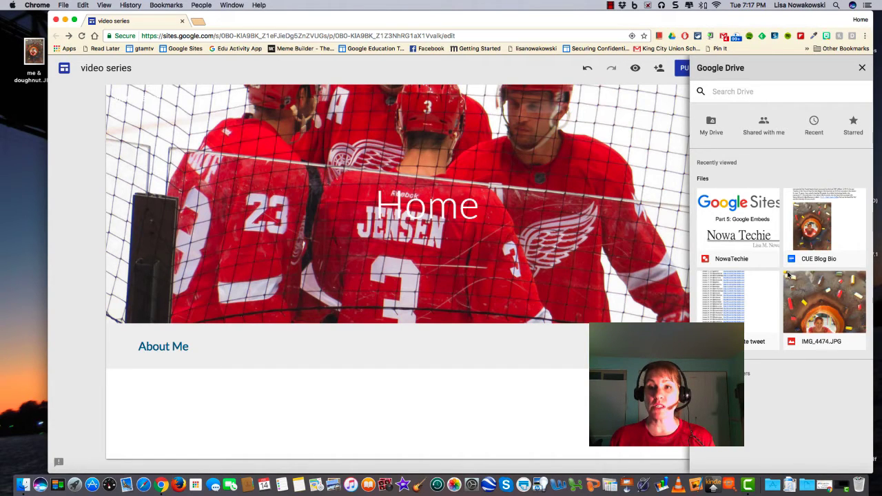
pyautogui.click(811, 135)
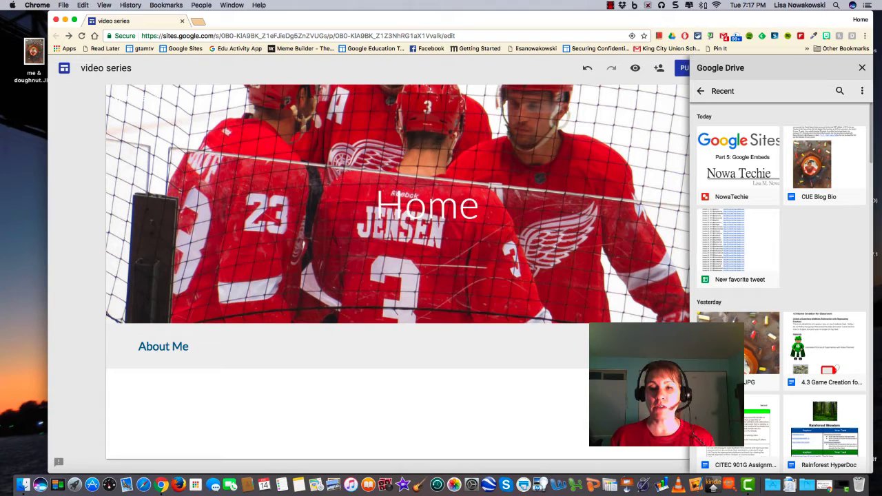
pyautogui.click(761, 344)
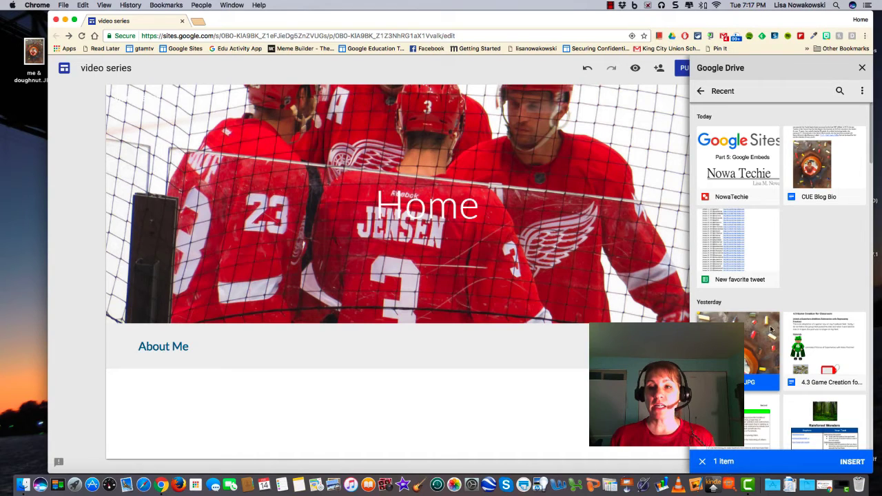
pyautogui.scroll(-4, 799, 290)
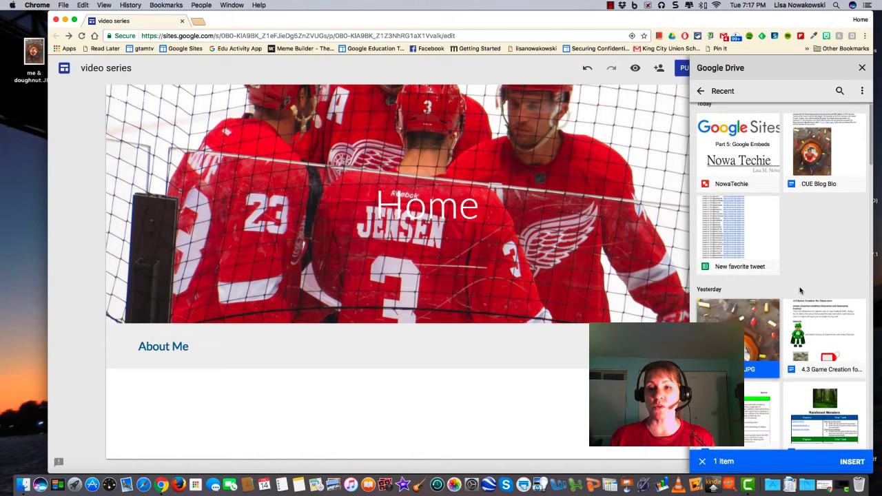
pyautogui.scroll(4, 800, 290)
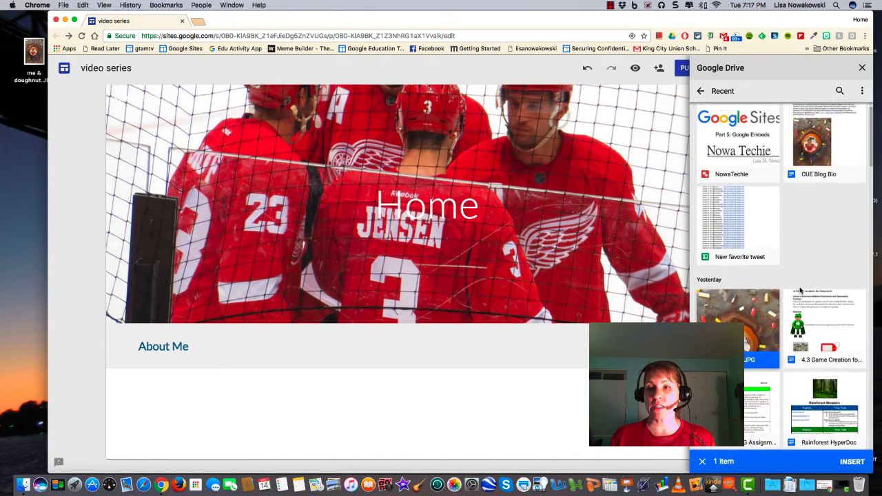
pyautogui.click(827, 146)
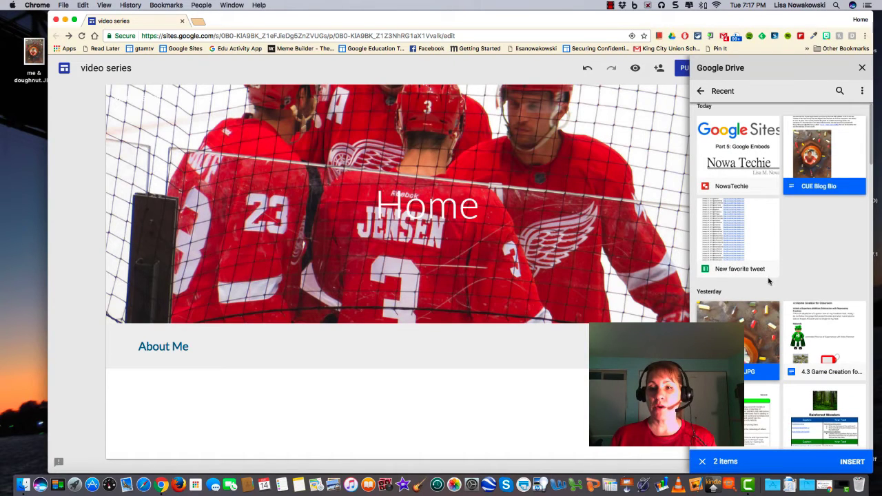
pyautogui.scroll(-1, 799, 289)
pyautogui.scroll(2, 785, 344)
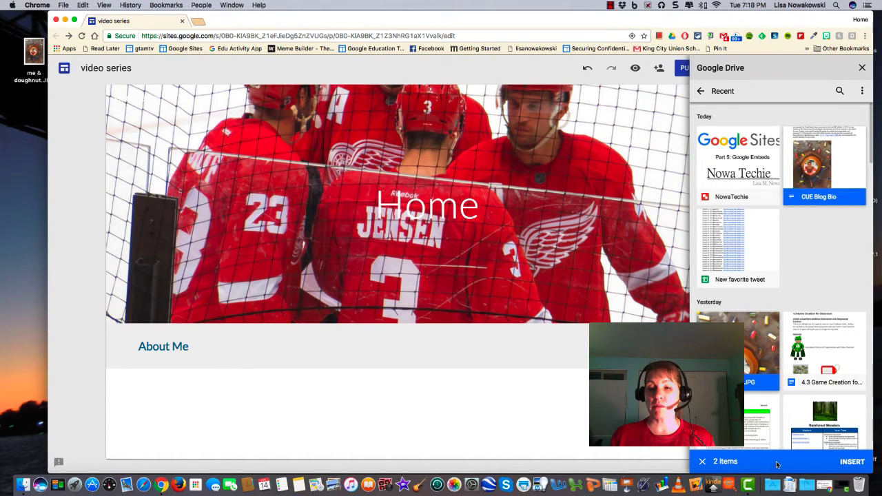
pyautogui.click(853, 461)
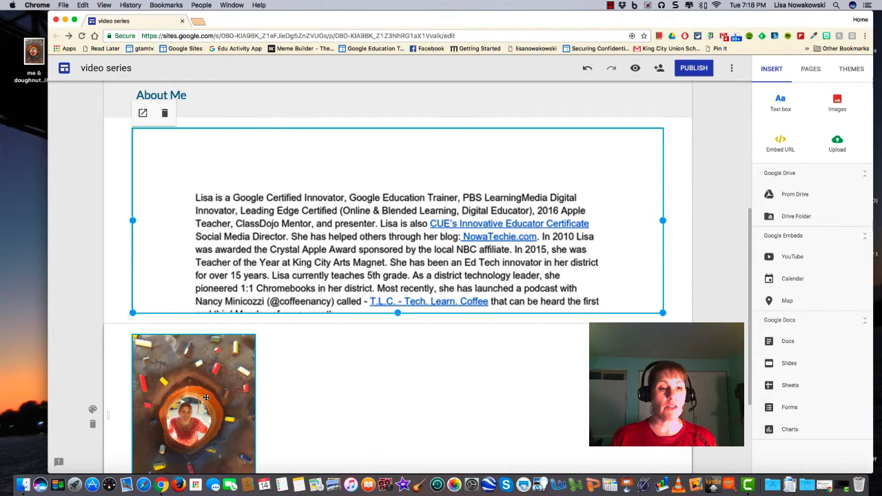
# Step: Move the photo up beside the bio document, narrow the document, and enlarge the photo
pyautogui.scroll(-1, 206, 397)
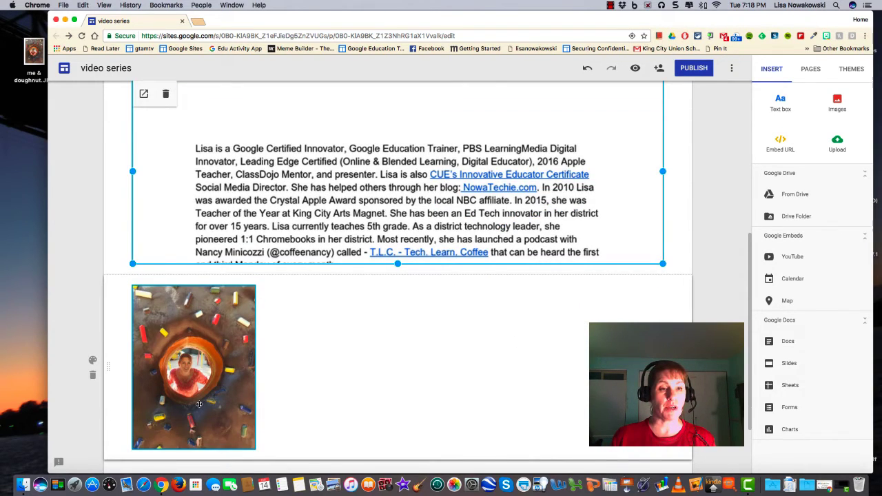
pyautogui.moveTo(197, 402); pyautogui.dragTo(171, 169)
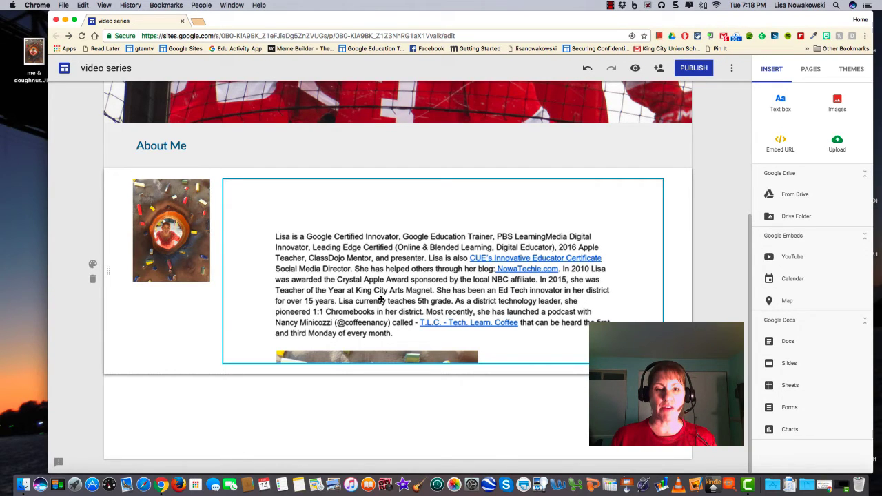
pyautogui.click(230, 269)
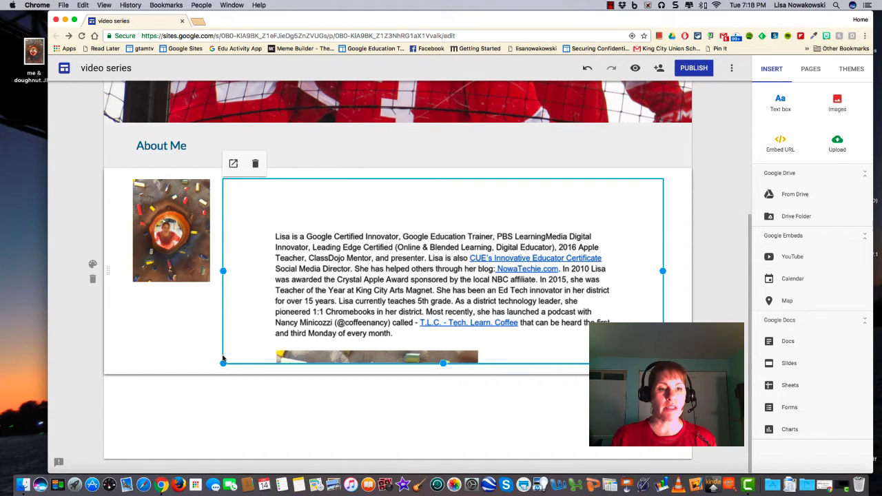
pyautogui.moveTo(222, 270); pyautogui.dragTo(314, 271)
pyautogui.moveTo(211, 230); pyautogui.dragTo(302, 286)
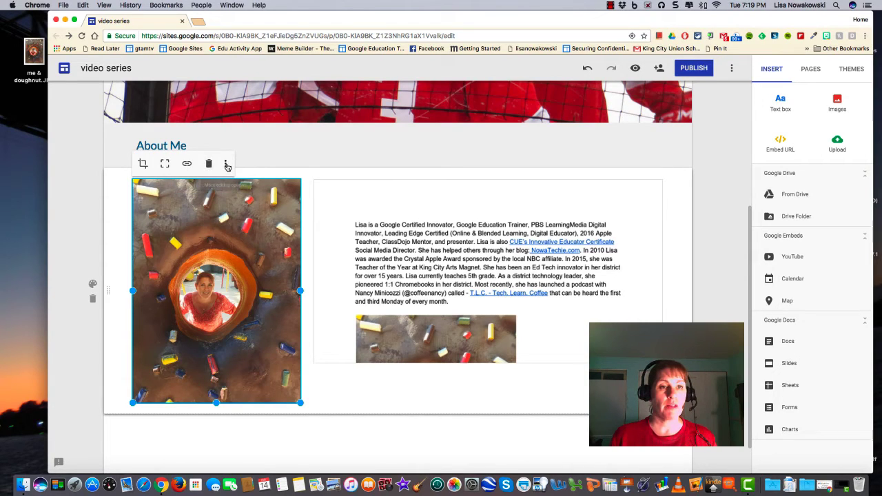
# Step: Crop the photo to a zoomed, repositioned view and shorten it to match the bio height
pyautogui.click(226, 165)
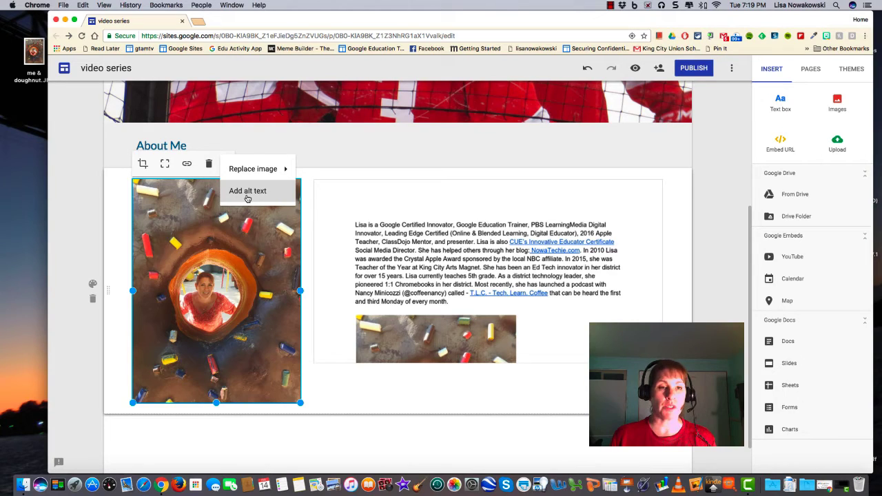
pyautogui.click(142, 165)
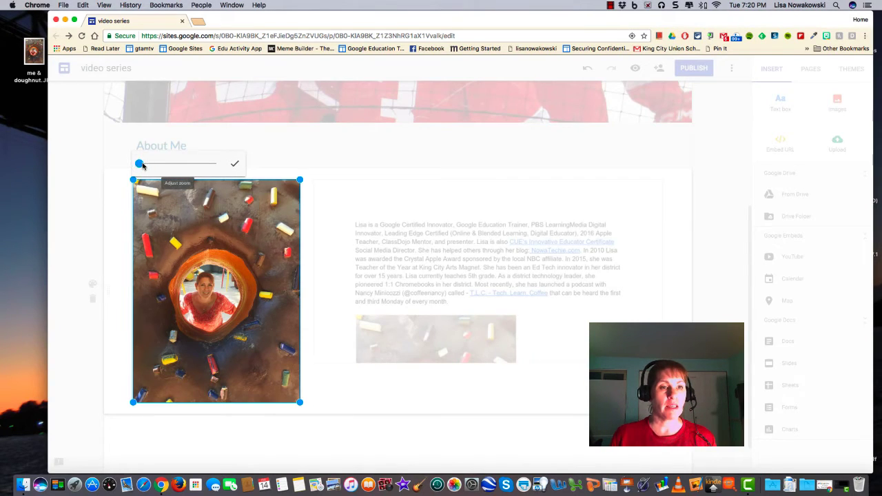
pyautogui.moveTo(143, 165); pyautogui.dragTo(146, 166)
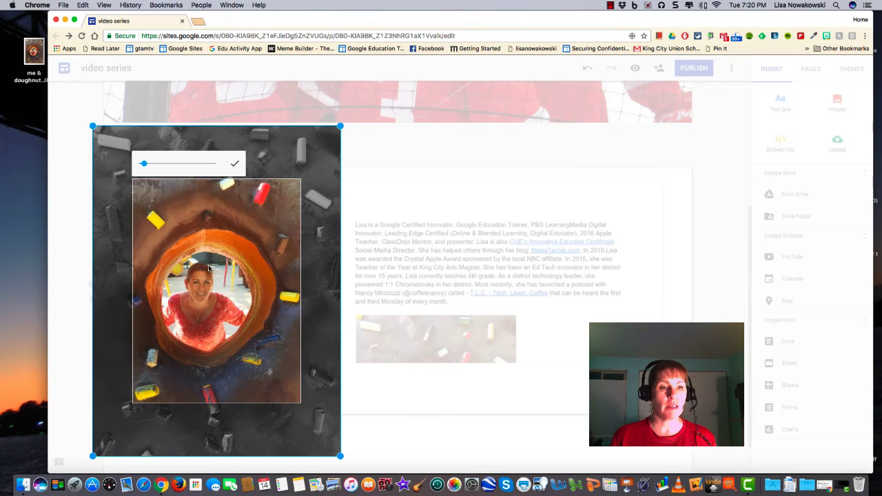
pyautogui.moveTo(187, 291); pyautogui.dragTo(204, 287)
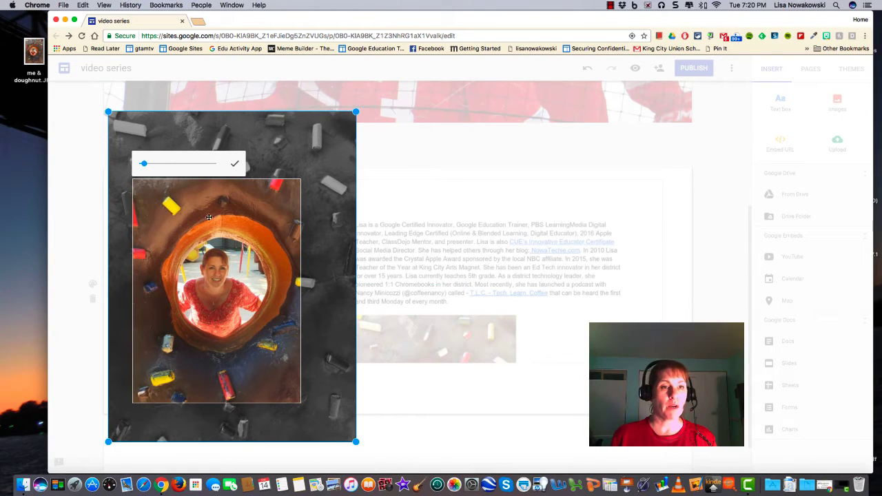
pyautogui.click(234, 166)
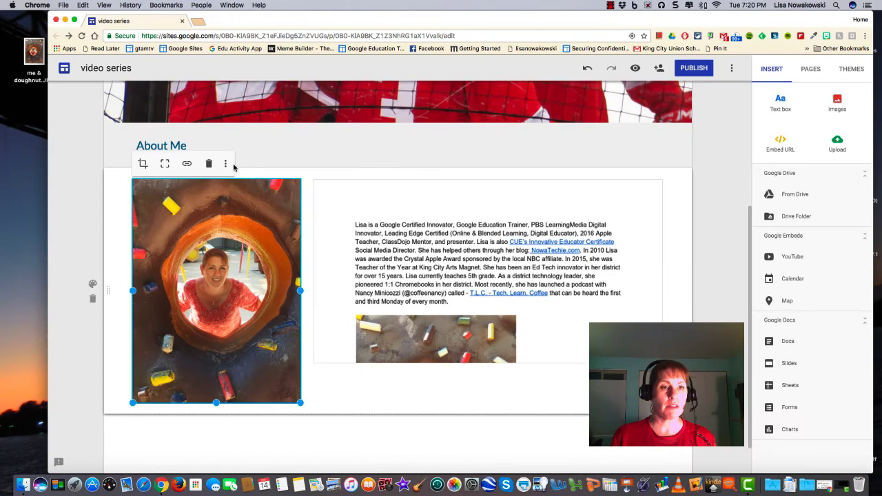
pyautogui.moveTo(217, 405); pyautogui.dragTo(218, 345)
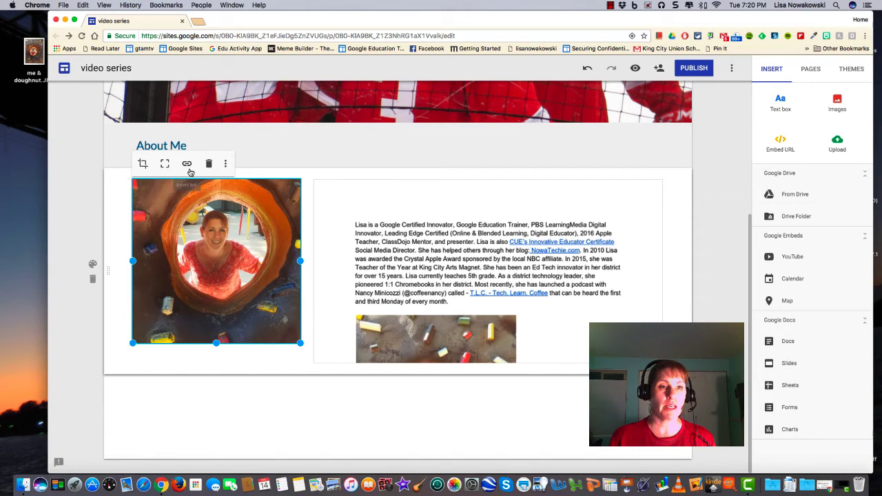
# Step: Give the photo alt text with the pictured person's name
pyautogui.click(225, 163)
pyautogui.click(252, 180)
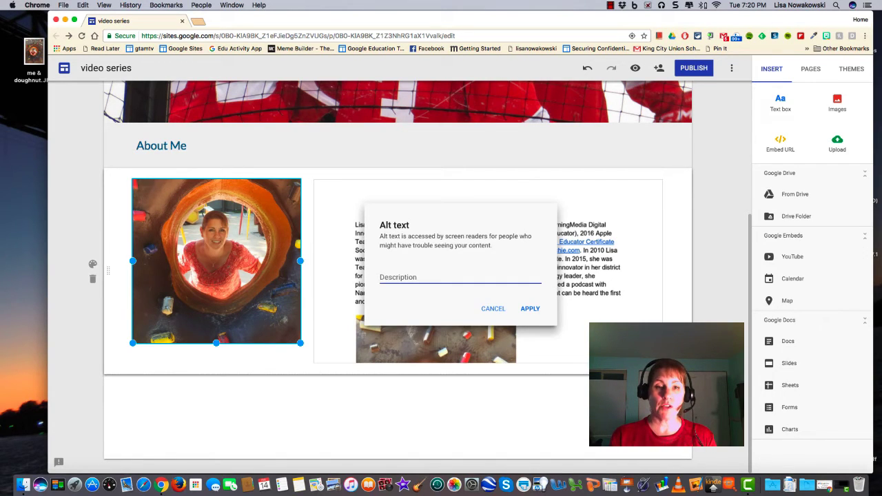
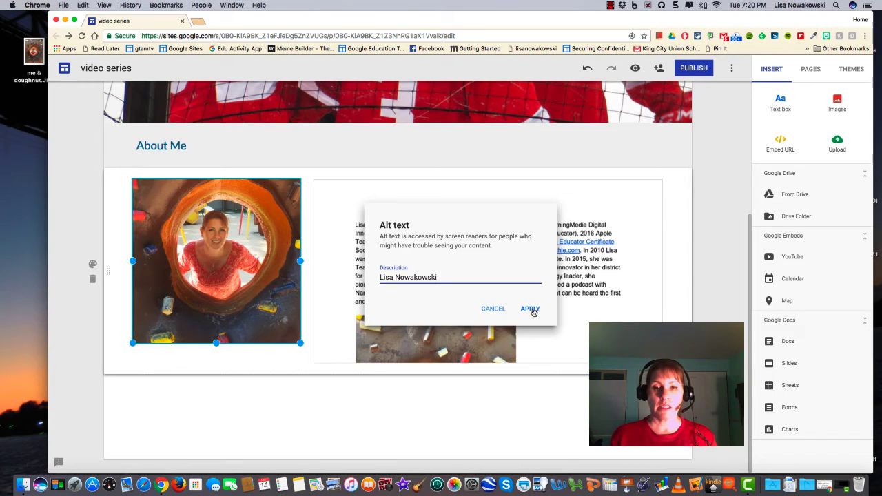
pyautogui.click(529, 309)
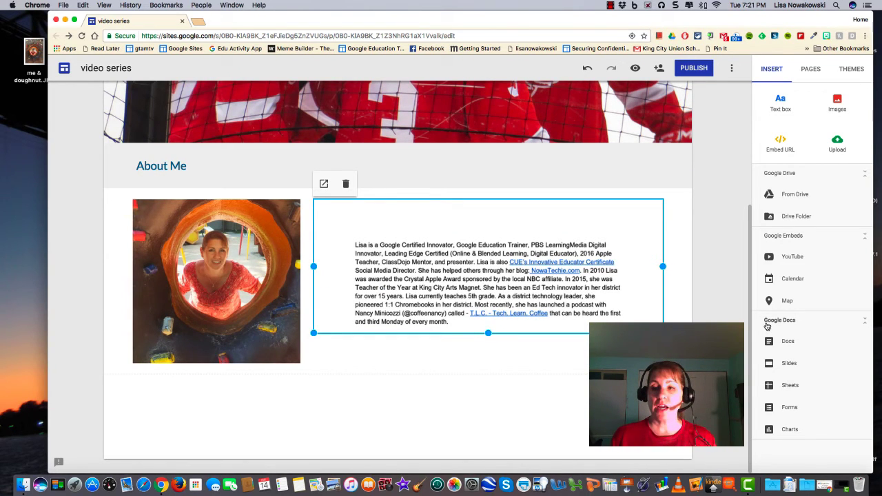
# Step: Embed the Map It Out Slides presentation in a new section below About Me
pyautogui.click(771, 365)
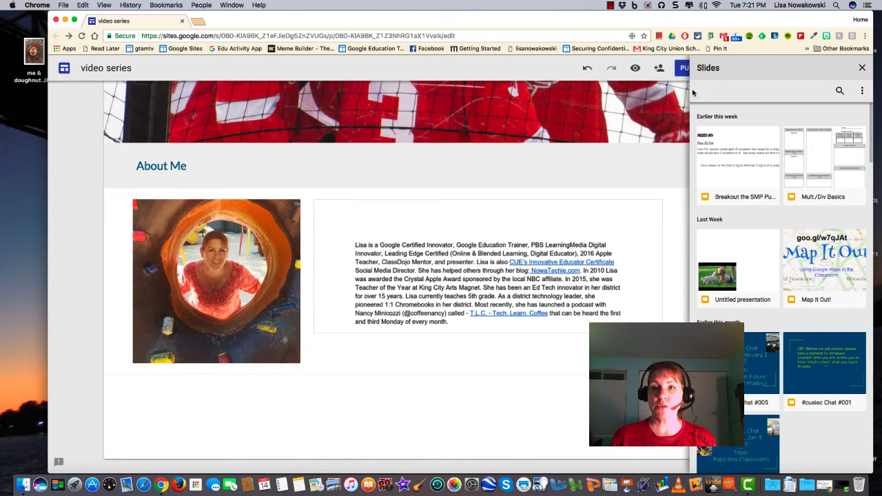
pyautogui.click(864, 92)
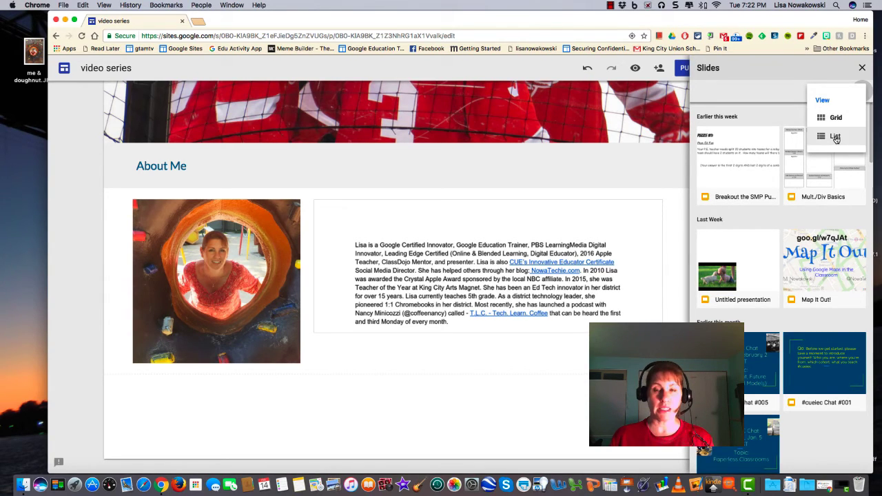
pyautogui.click(836, 138)
pyautogui.click(816, 270)
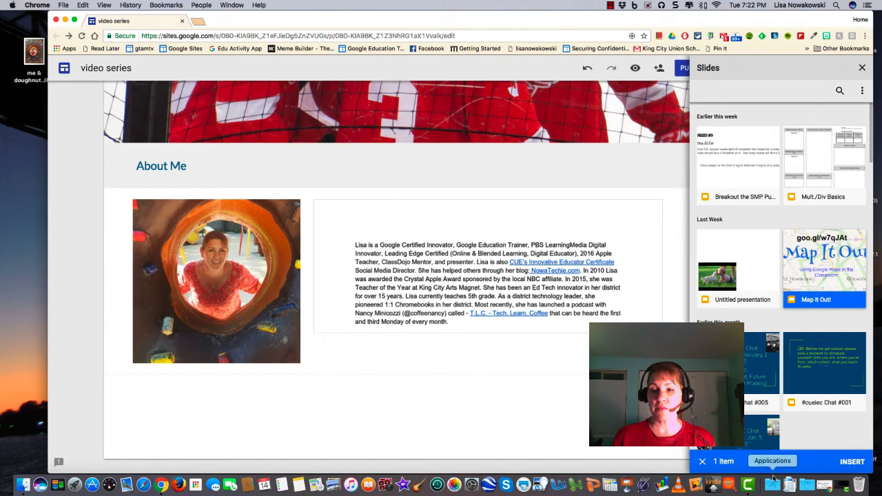
pyautogui.click(850, 462)
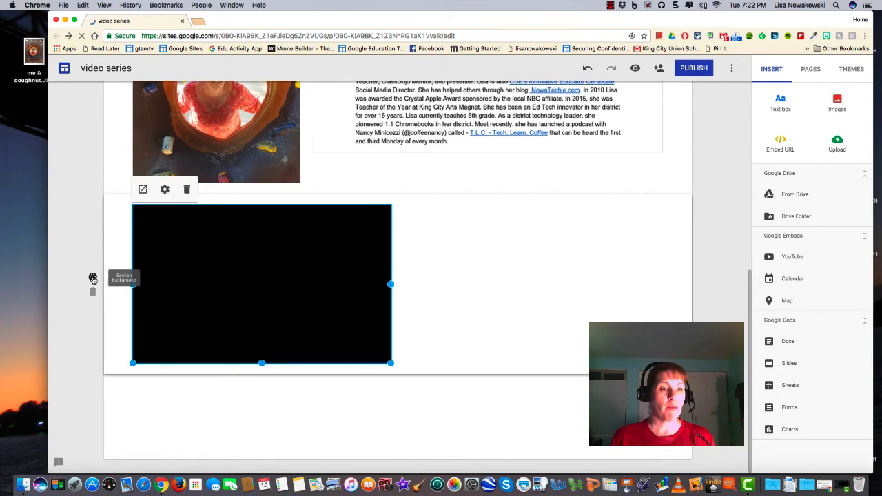
# Step: Apply the dark blue Emphasis 2 style to the Map It Out section
pyautogui.click(93, 278)
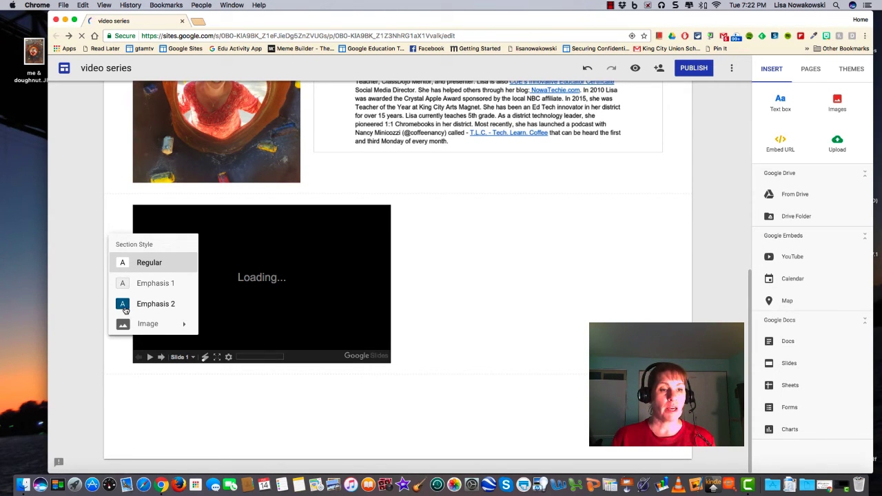
pyautogui.click(124, 309)
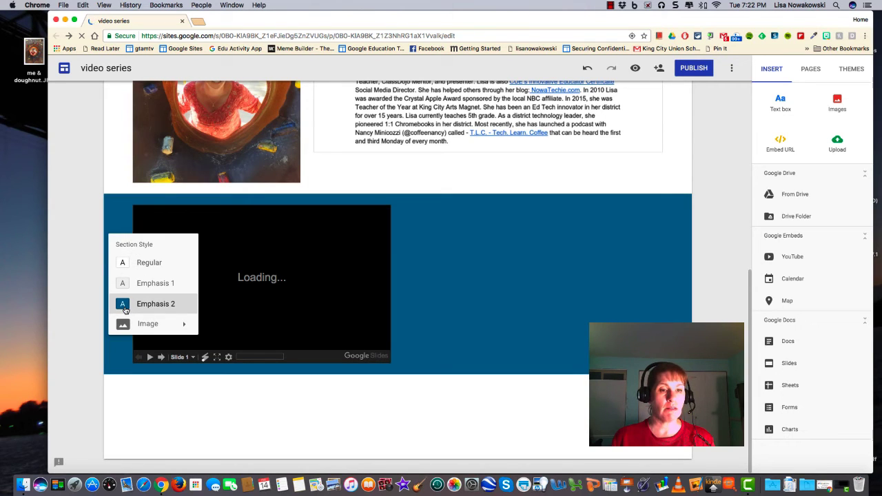
pyautogui.moveTo(134, 327)
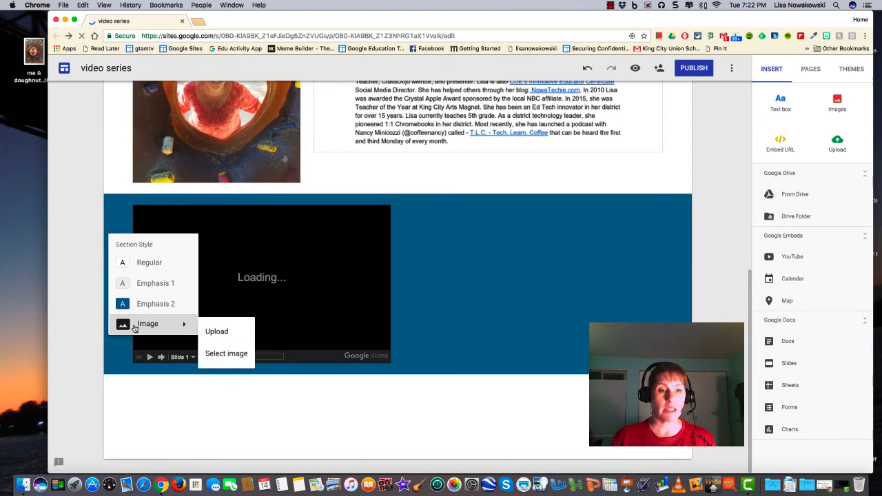
pyautogui.click(255, 313)
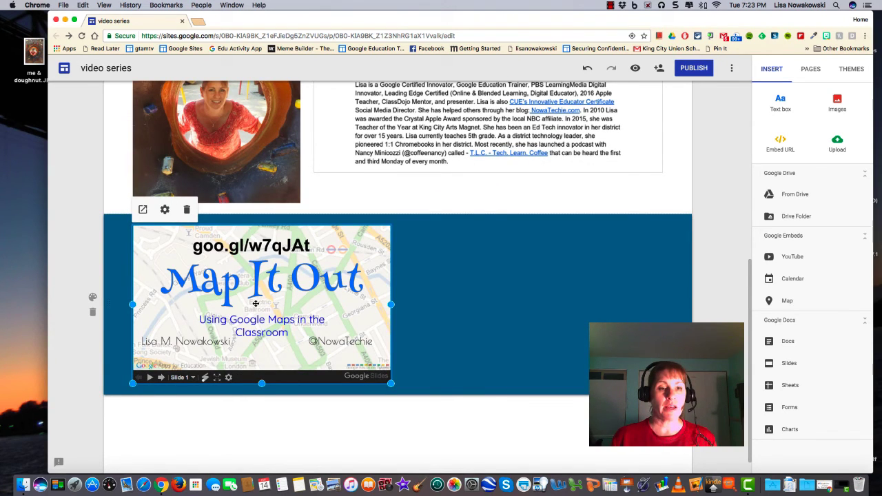
# Step: Drag the Map It Out embed to the horizontal center of the blue section
pyautogui.moveTo(255, 303); pyautogui.dragTo(414, 299)
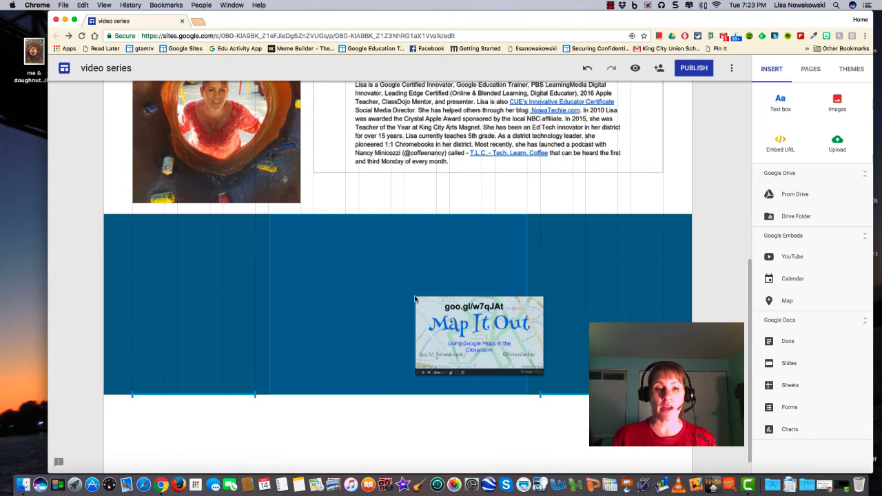
pyautogui.moveTo(414, 299); pyautogui.dragTo(409, 296)
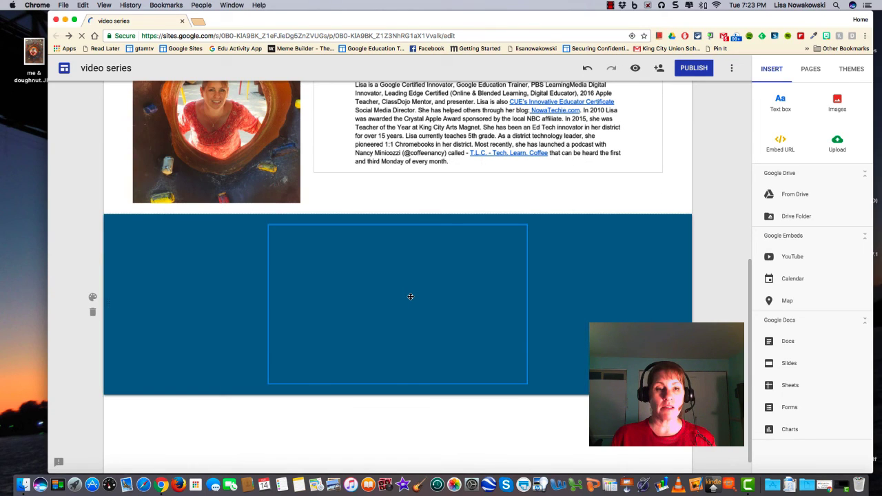